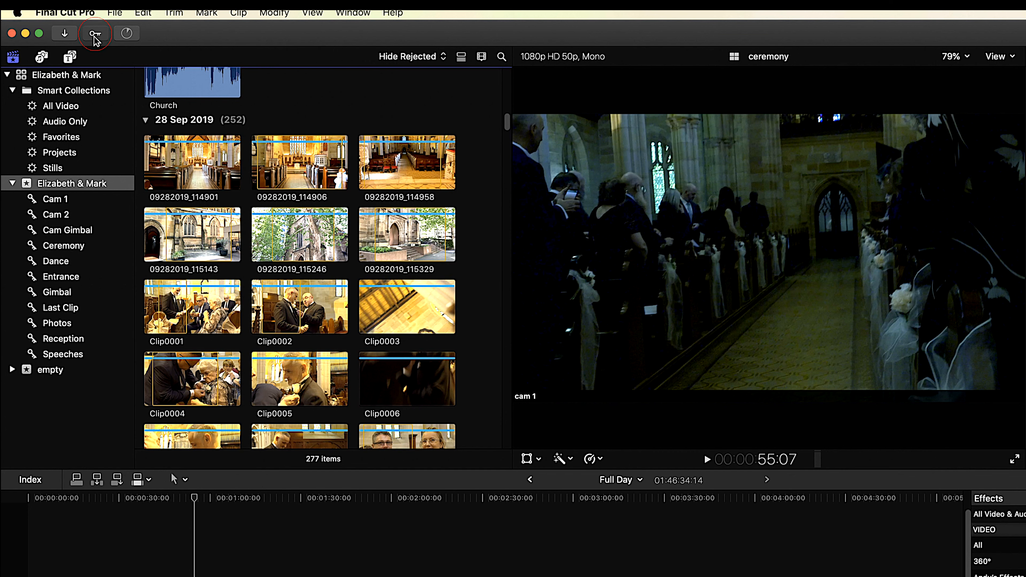
- Assign the new keyword ceremony2 to the ceremony multicam clip and close the keyword editor
key(super+k)
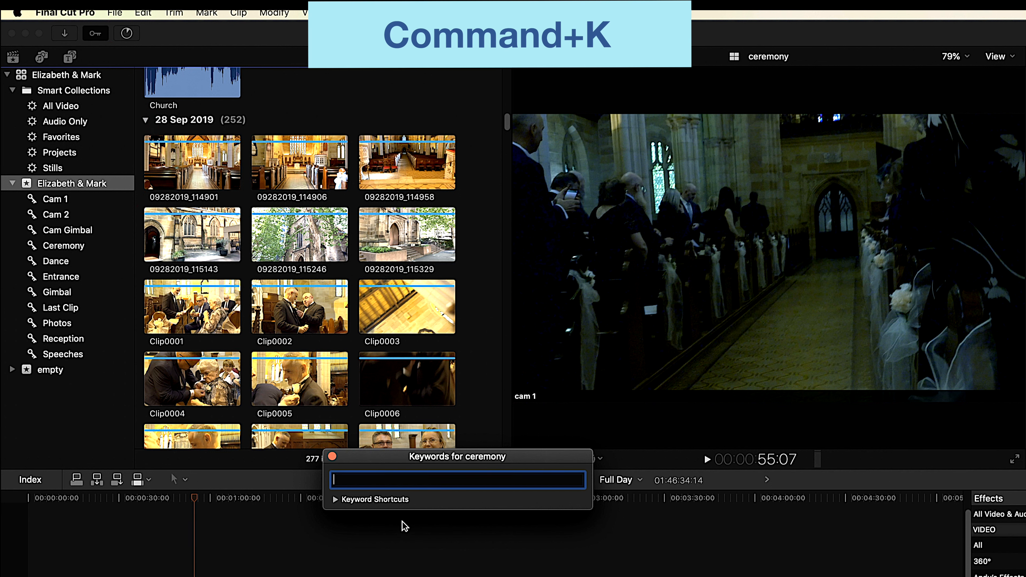
text(ceremony2)
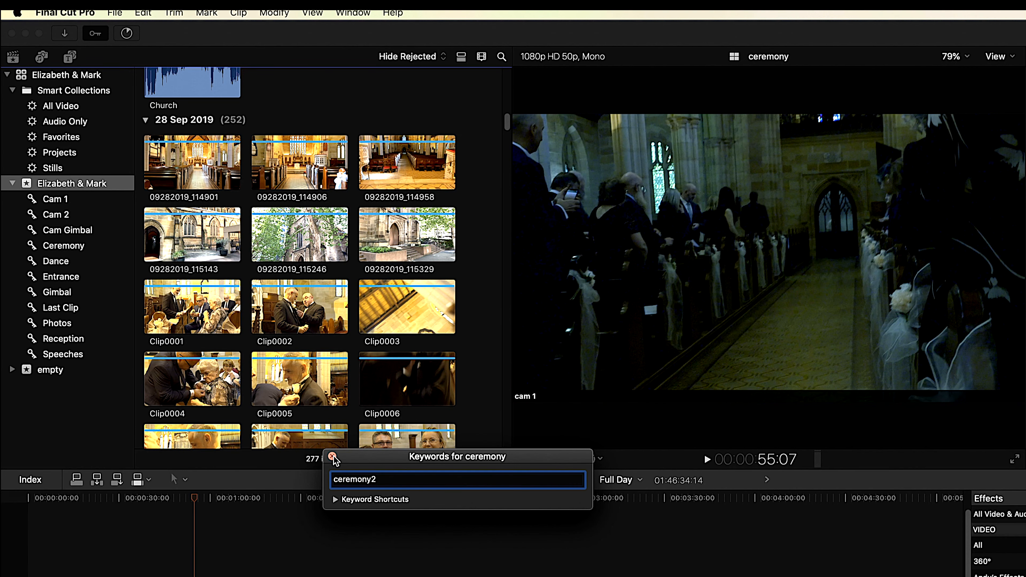
click(333, 457)
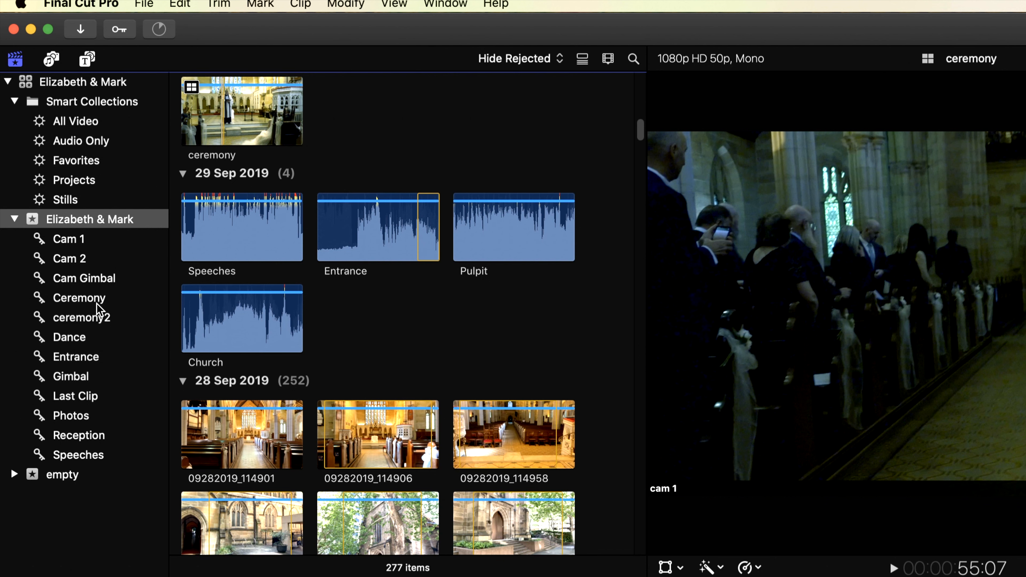
- Add the clips 09282019_114901, 09282019_114906 and 09282019_114958 to the ceremony2 keyword collection and show its contents
scroll(247, 382, down, 3)
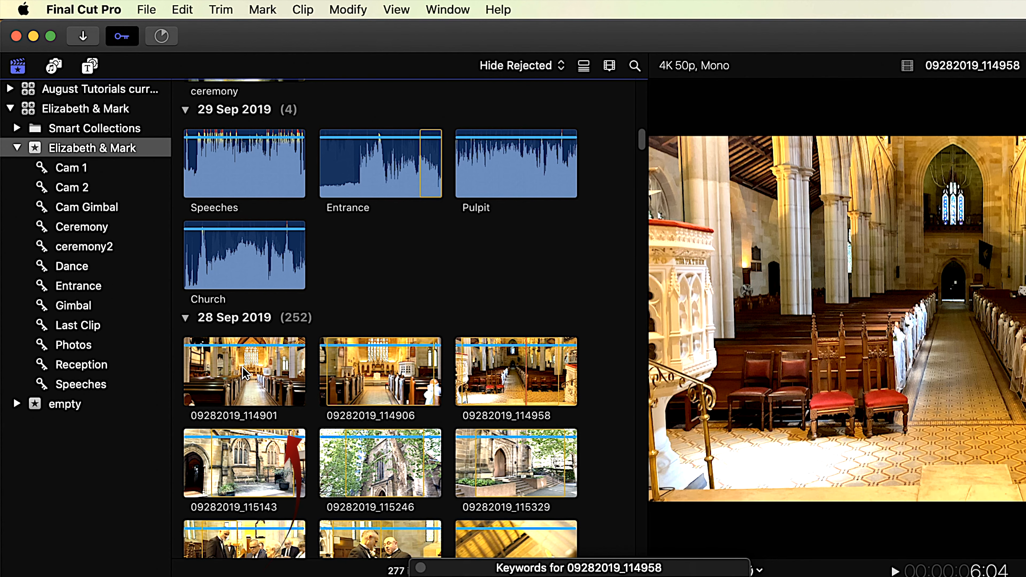
click(244, 374)
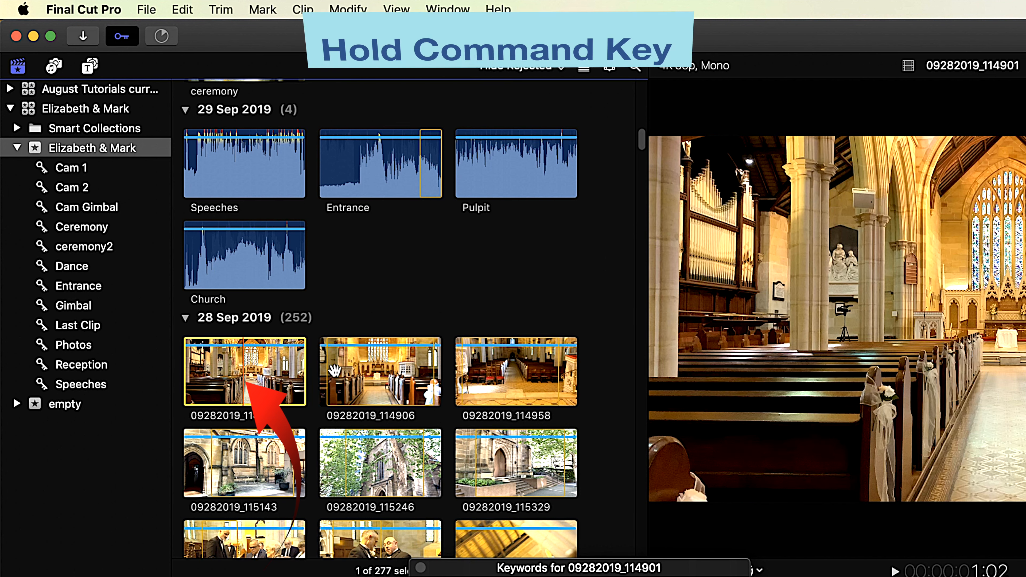
super+click(376, 368)
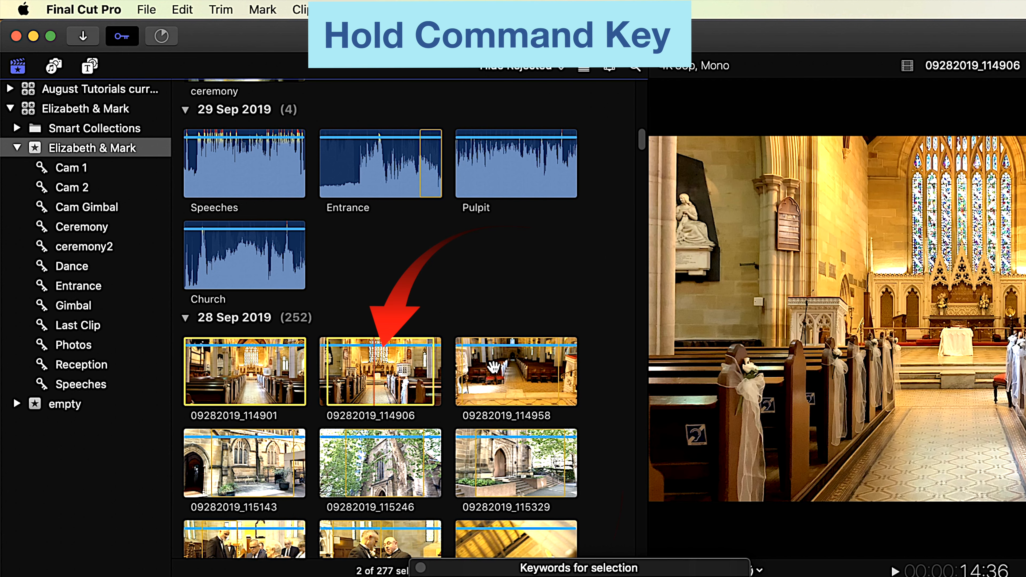
super+click(493, 367)
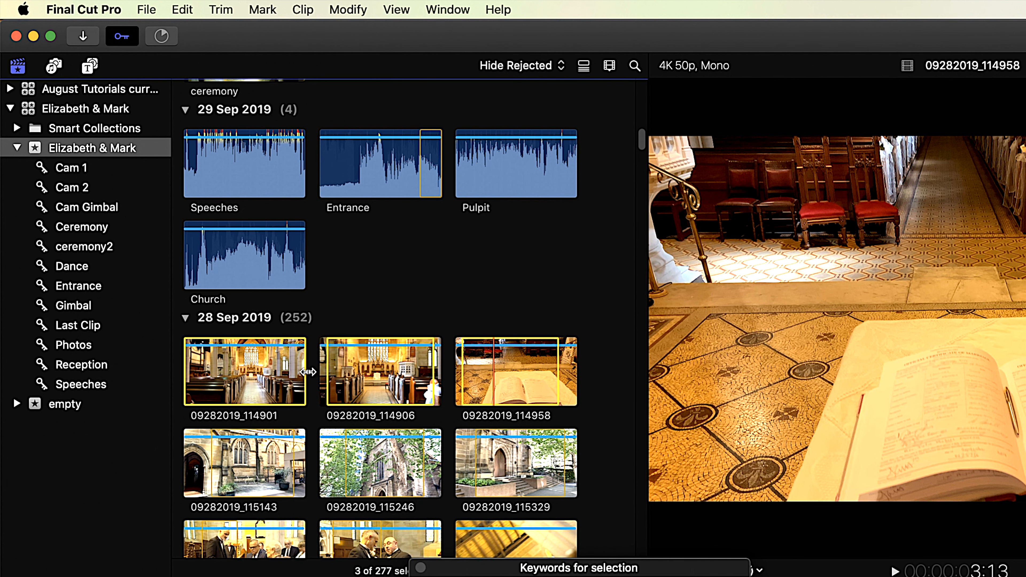
click(254, 368)
mouse_move(254, 369)
mouse_down()
mouse_move(93, 281)
mouse_move(88, 248)
mouse_up()
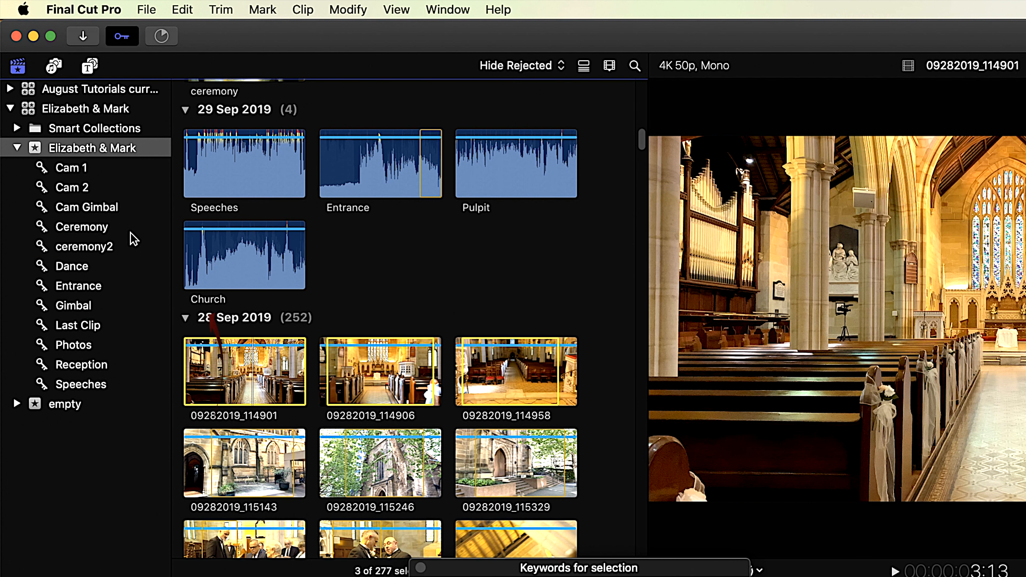
click(87, 246)
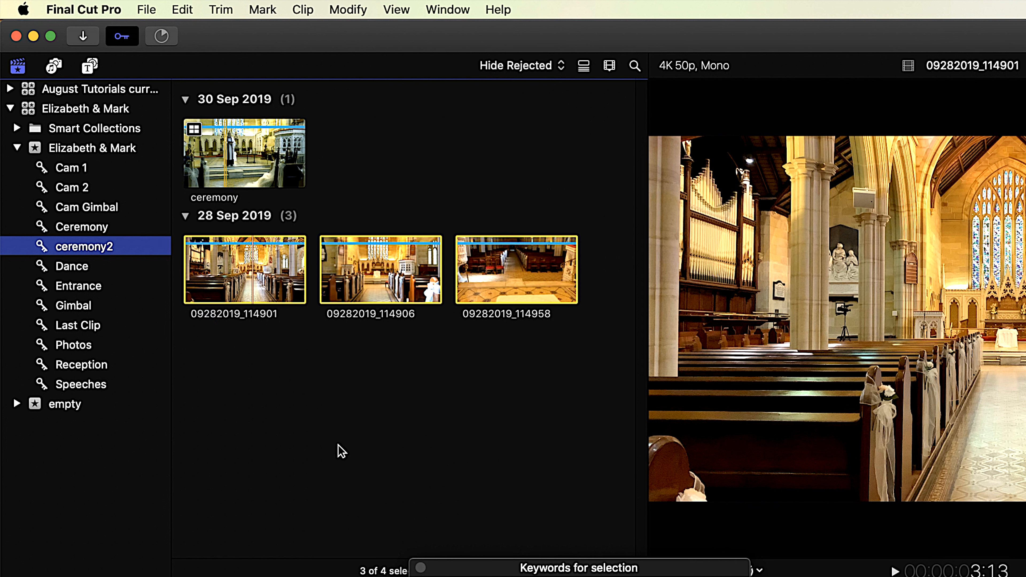
key(alt+super+2)
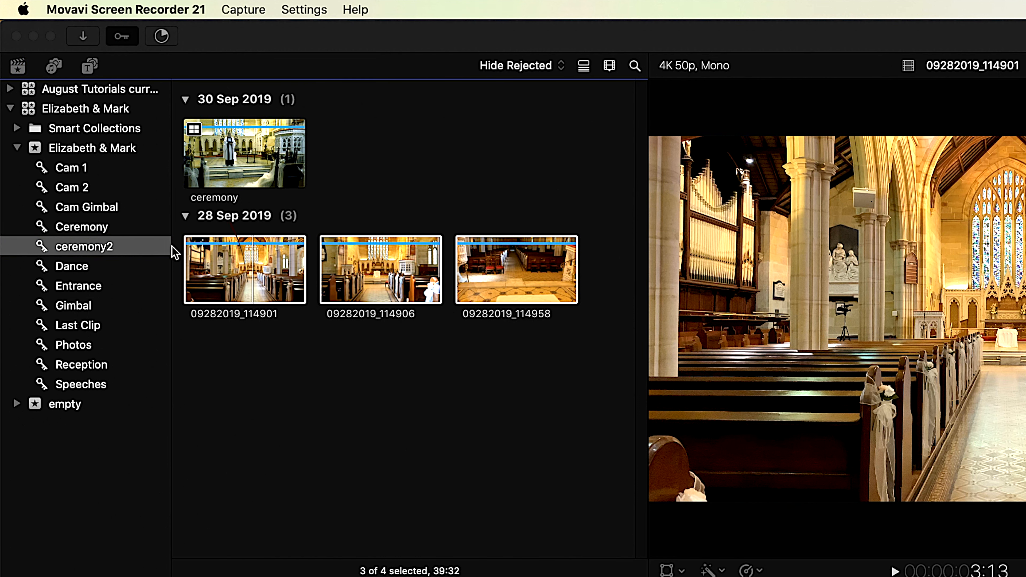
- View the contents of the Cam 1, Cam 2 and Cam Gimbal keyword collections
click(69, 166)
click(71, 169)
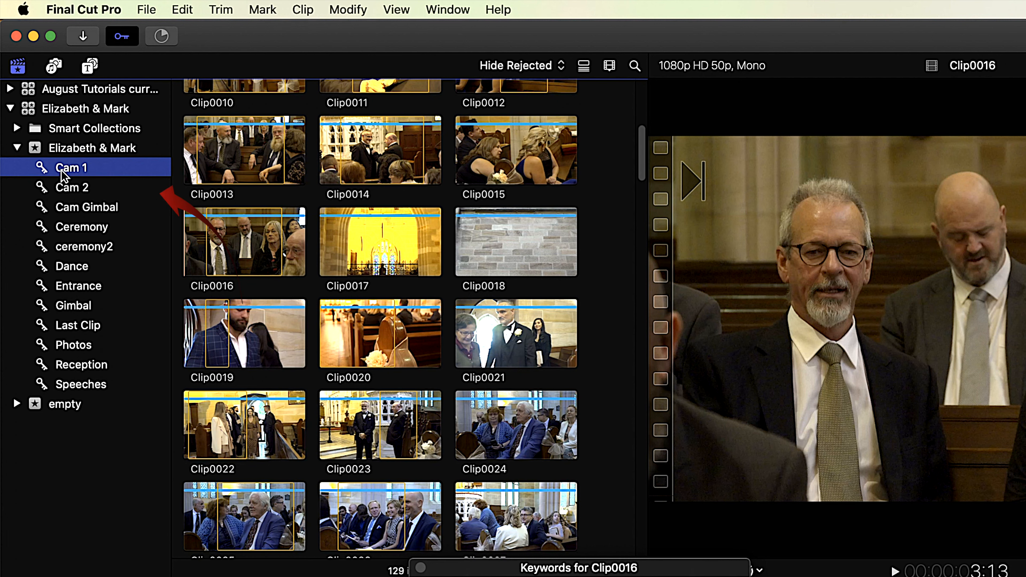
click(74, 188)
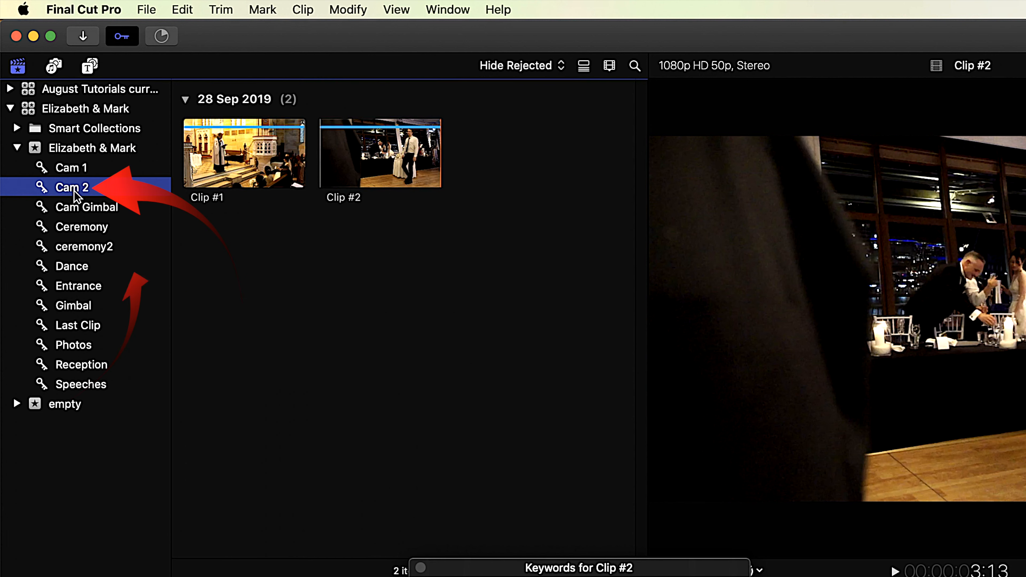
click(77, 206)
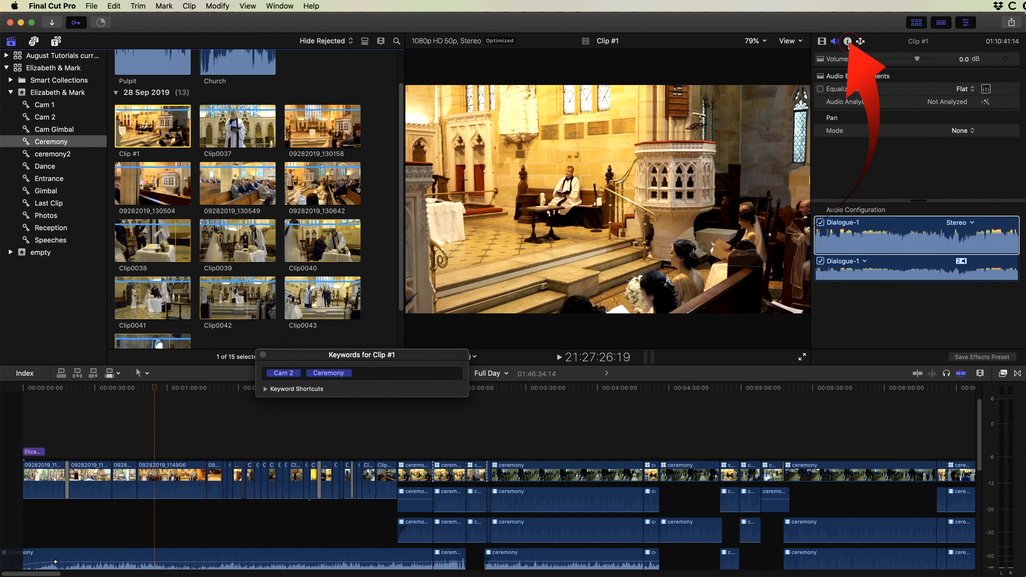
- Set the camera name of Clip #1 in the Ceremony collection to Cam 2
click(847, 41)
click(938, 267)
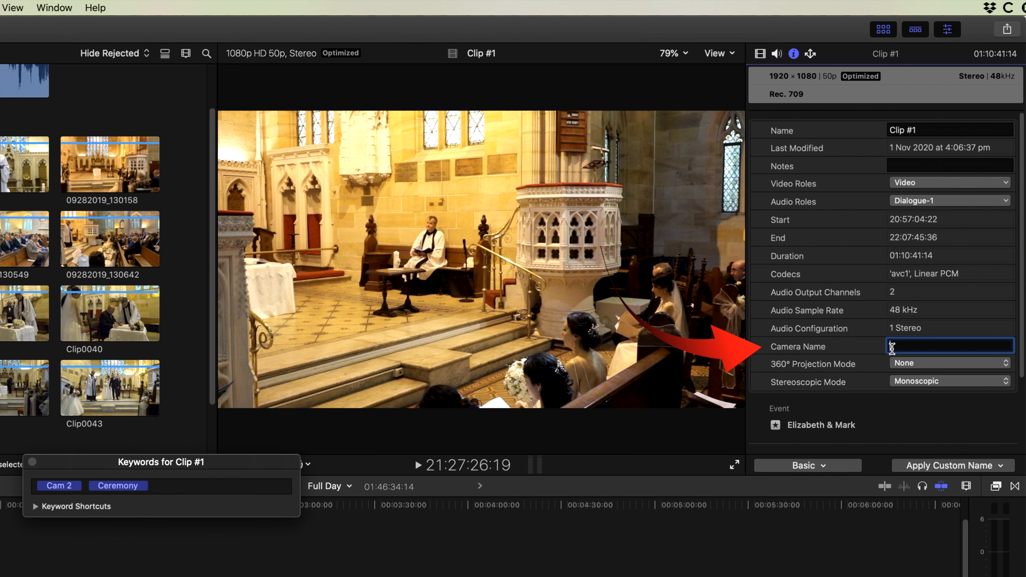
text(Cam)
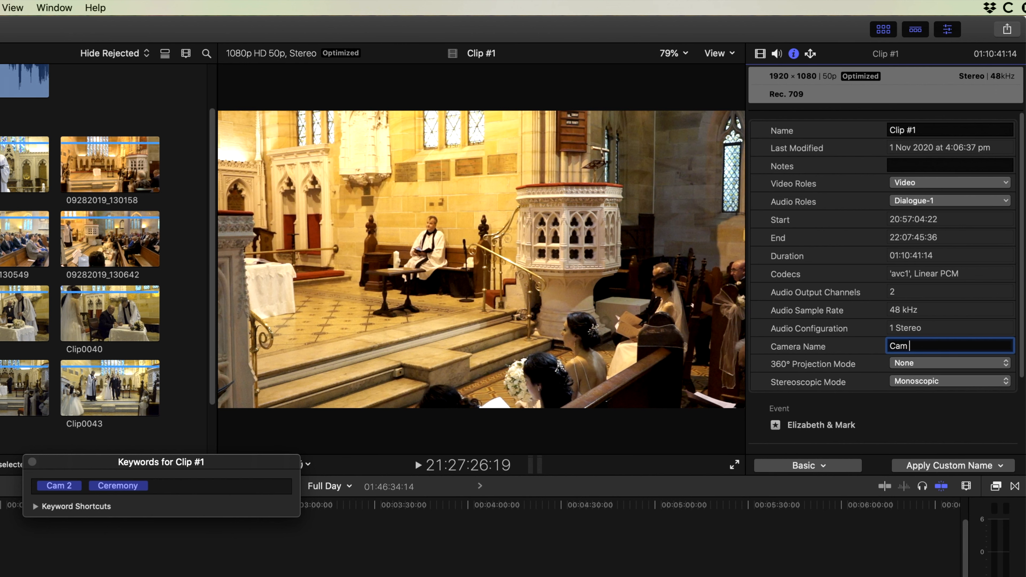
text( 2)
- Select Clip0037 through Clip0044 together to inspect their shared camera name
click(231, 131)
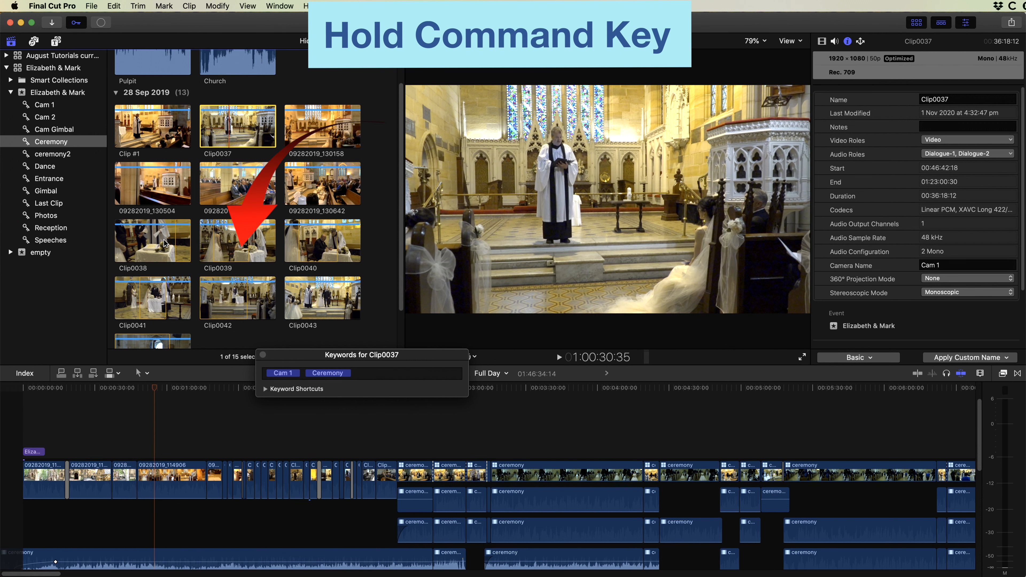
super+click(176, 242)
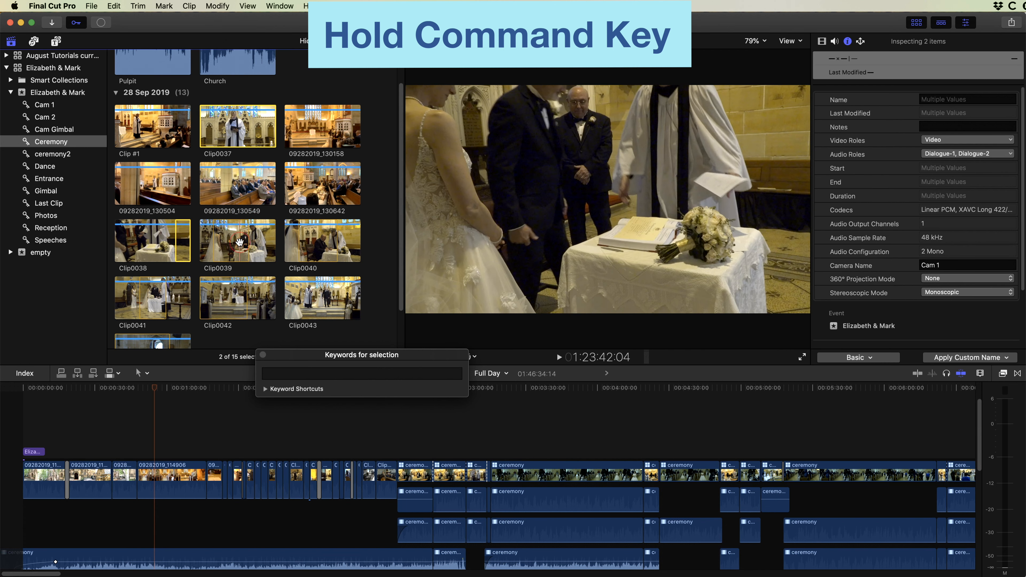
super+click(239, 243)
super+click(324, 242)
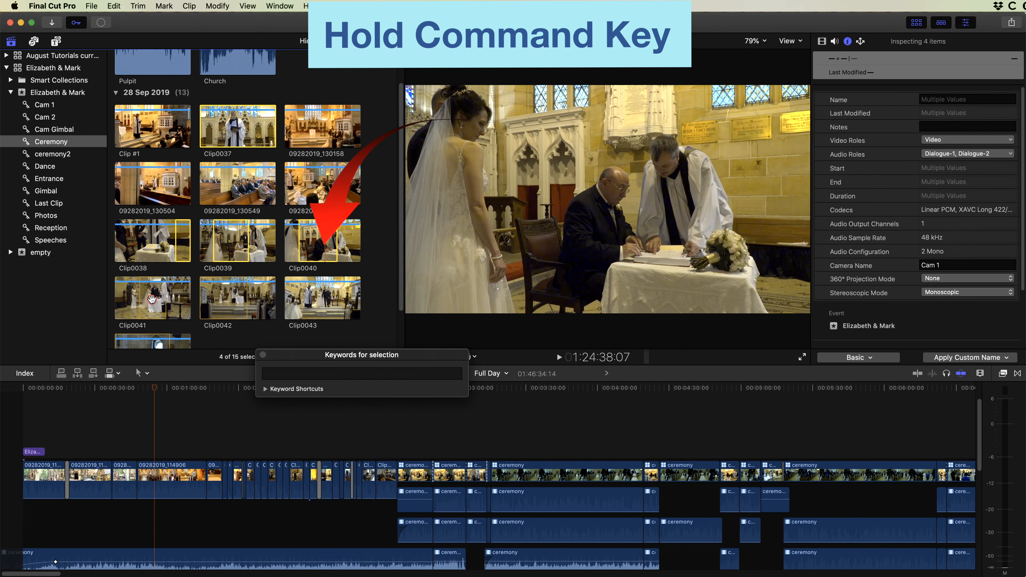
super+click(153, 300)
super+click(232, 301)
super+click(307, 299)
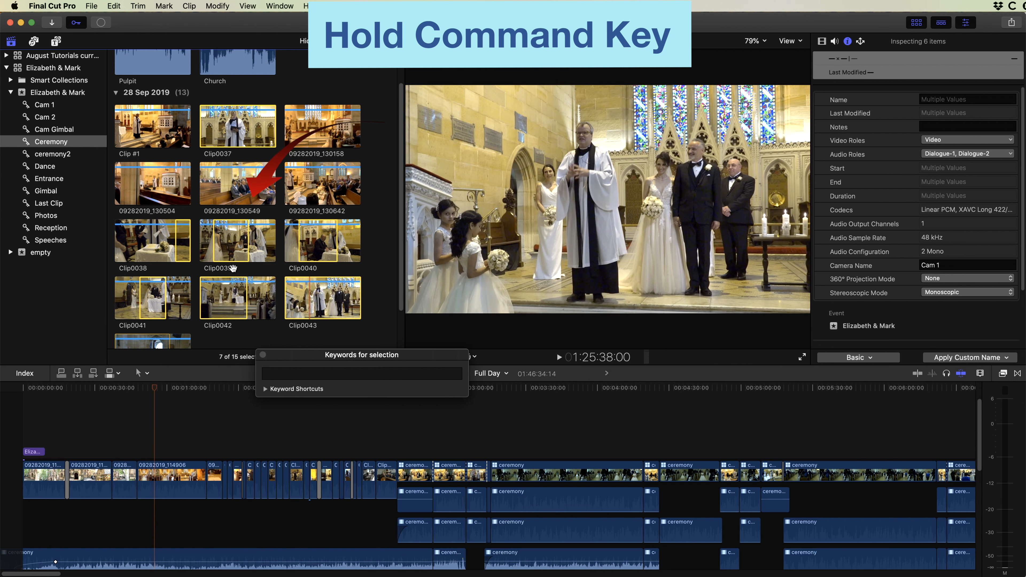
scroll(226, 282, down, 2)
super+click(154, 306)
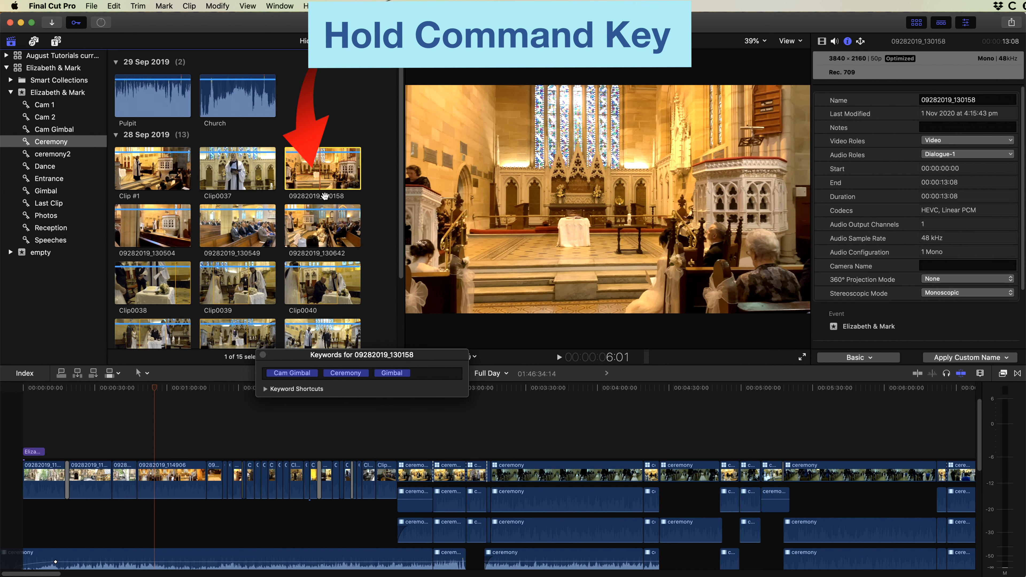
- Set the camera name of 09282019_130158, 09282019_130504, 09282019_130549 and 09282019_130642 to Gimbal
super+click(329, 228)
super+click(239, 228)
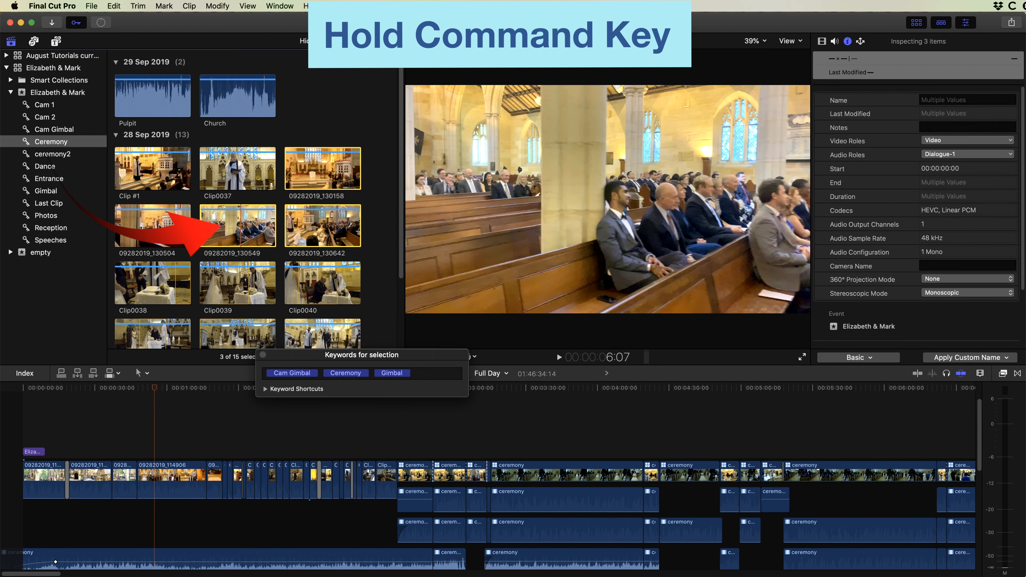
super+click(153, 225)
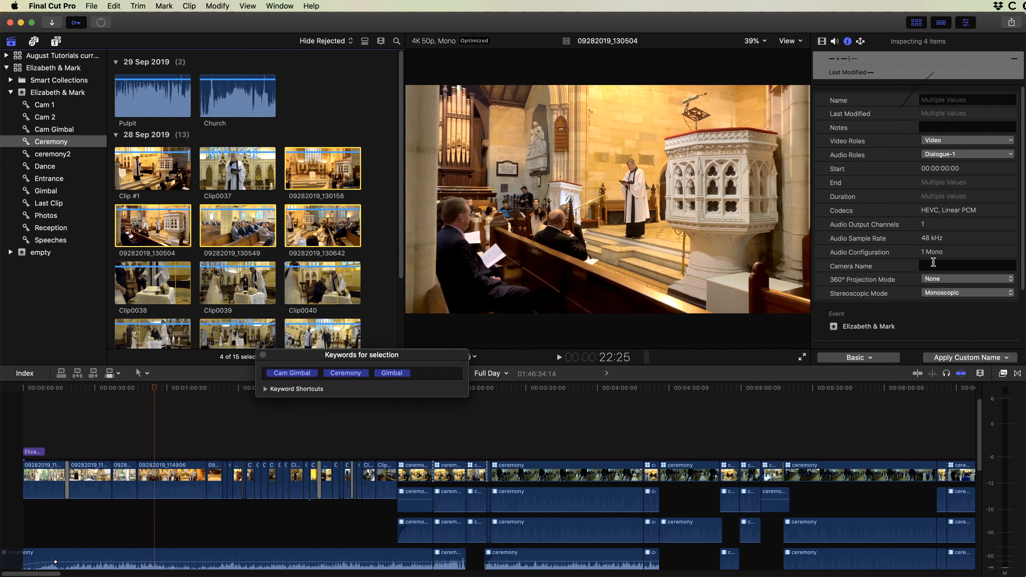
click(933, 265)
text(Gimbal)
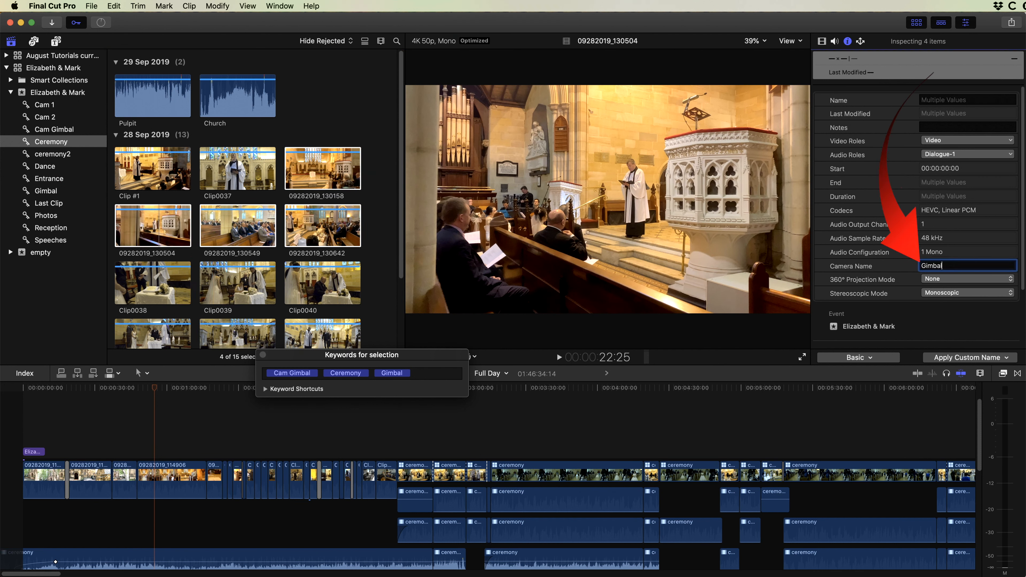
- Set the camera name of the Pulpit audio clip to Pulpit and of the Church audio clip to Church
click(151, 98)
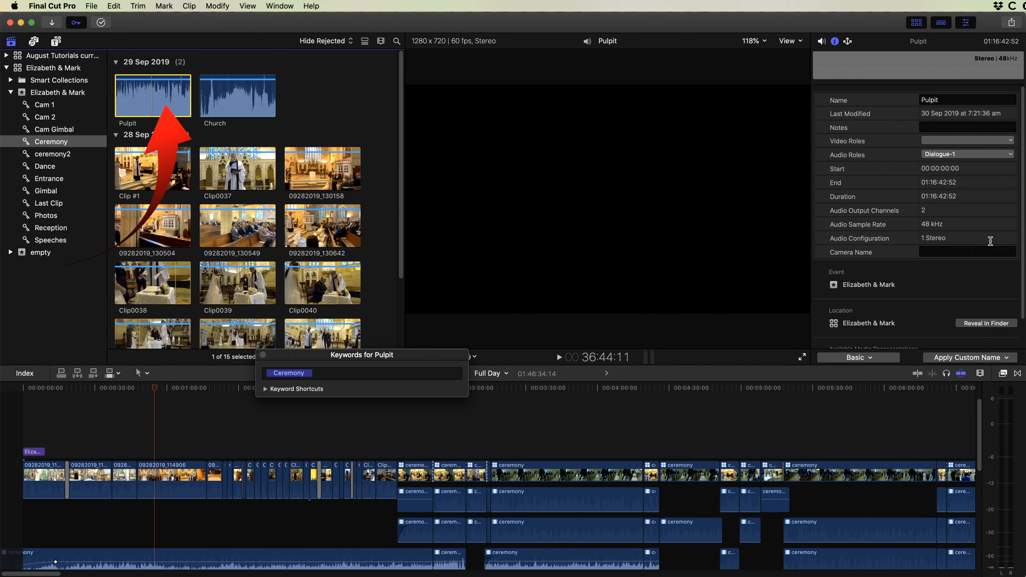
click(952, 252)
text(Pulpit)
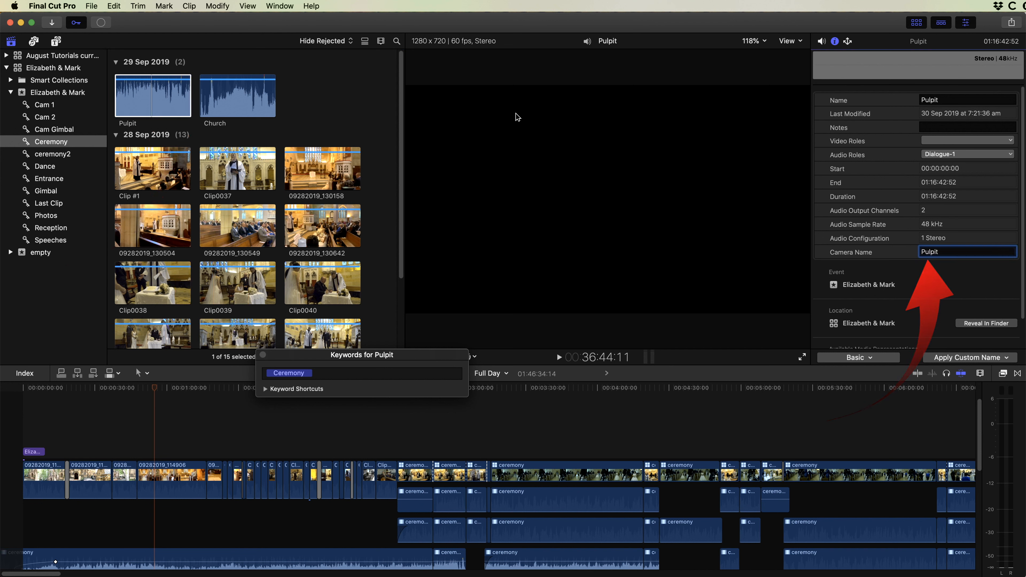
click(234, 103)
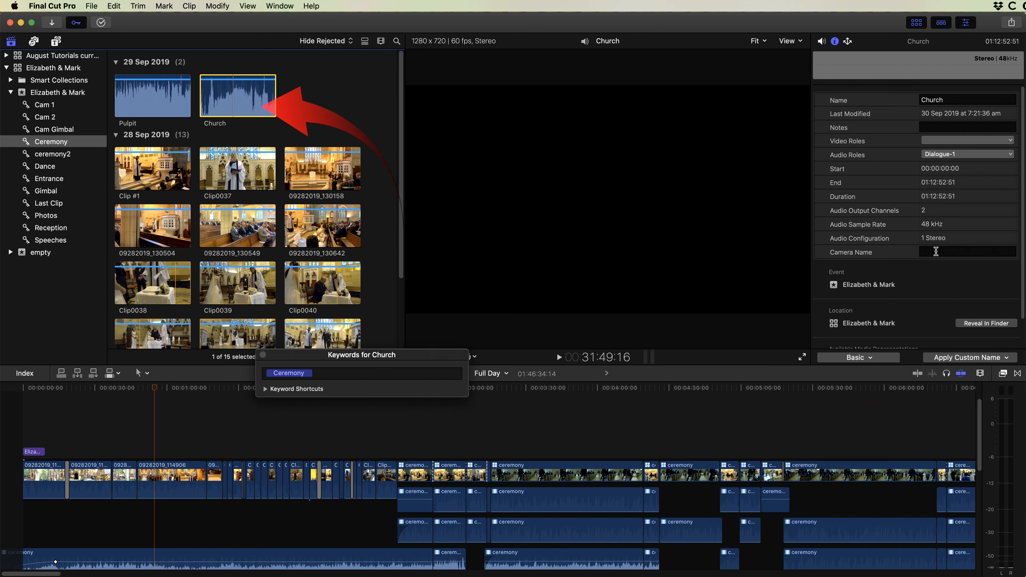
click(935, 251)
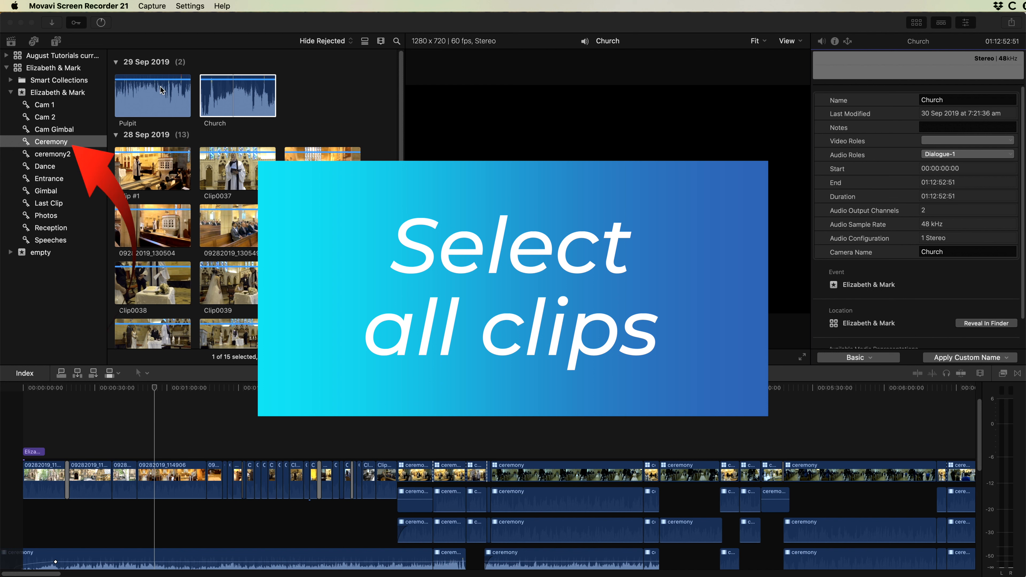
- Select all the video and audio clips in the Ceremony collection
scroll(242, 326, down, 2)
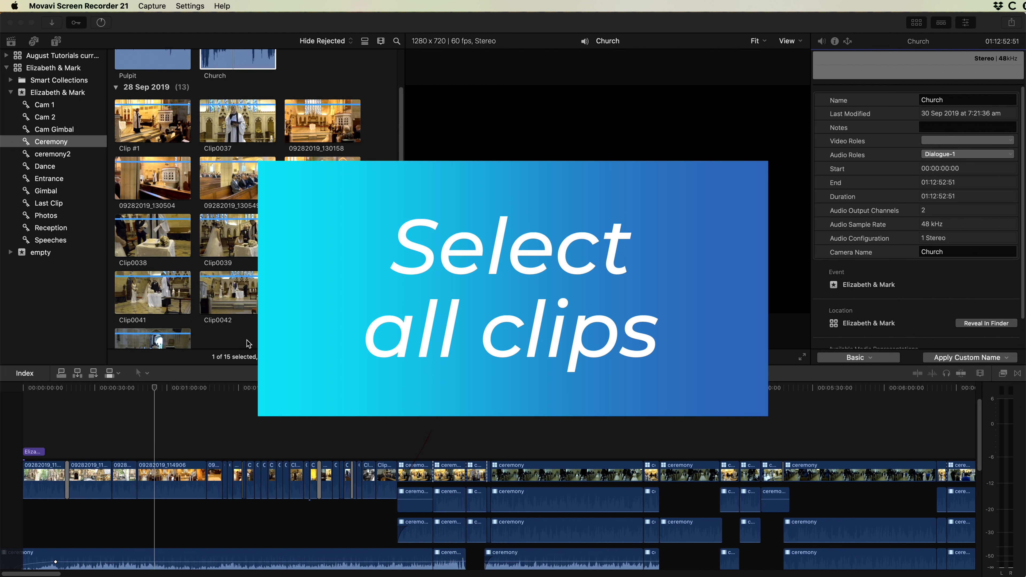
click(216, 335)
drag(245, 342, 145, 70)
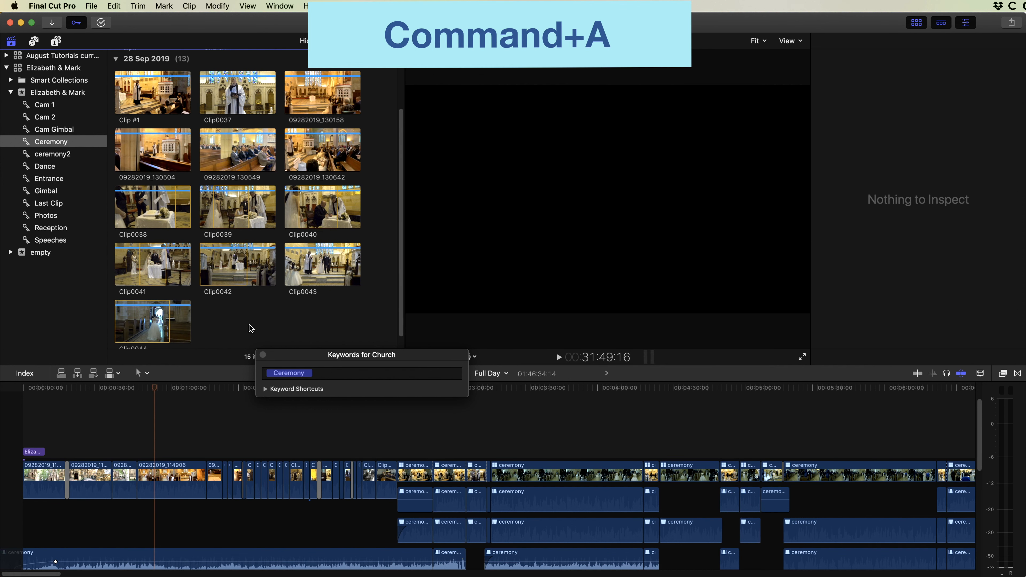
key(super+a)
scroll(251, 328, up, 2)
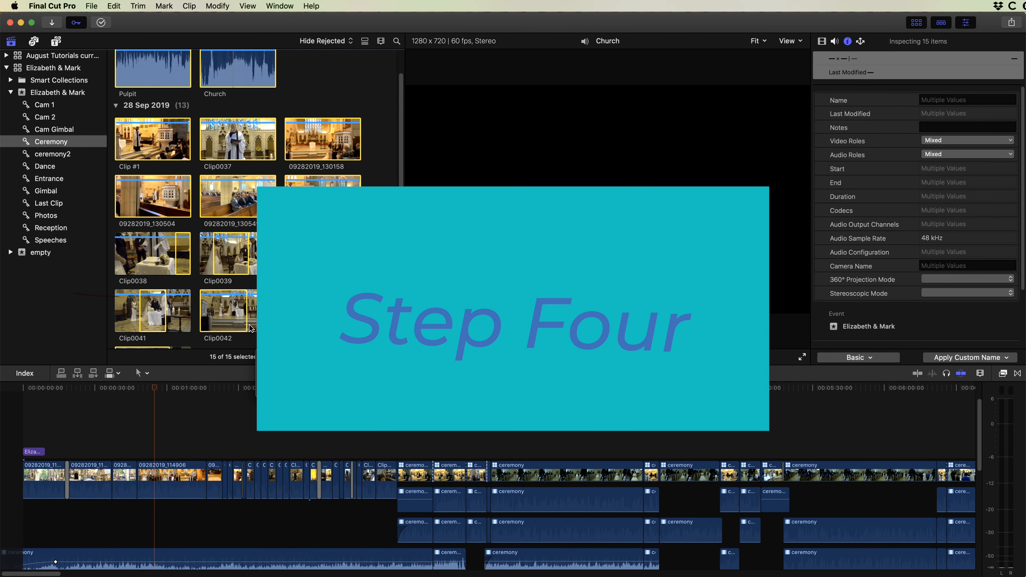
- Start a new multicam clip from the selected clips with angles assembled by Camera Name, and open the video format choices
right_click(233, 195)
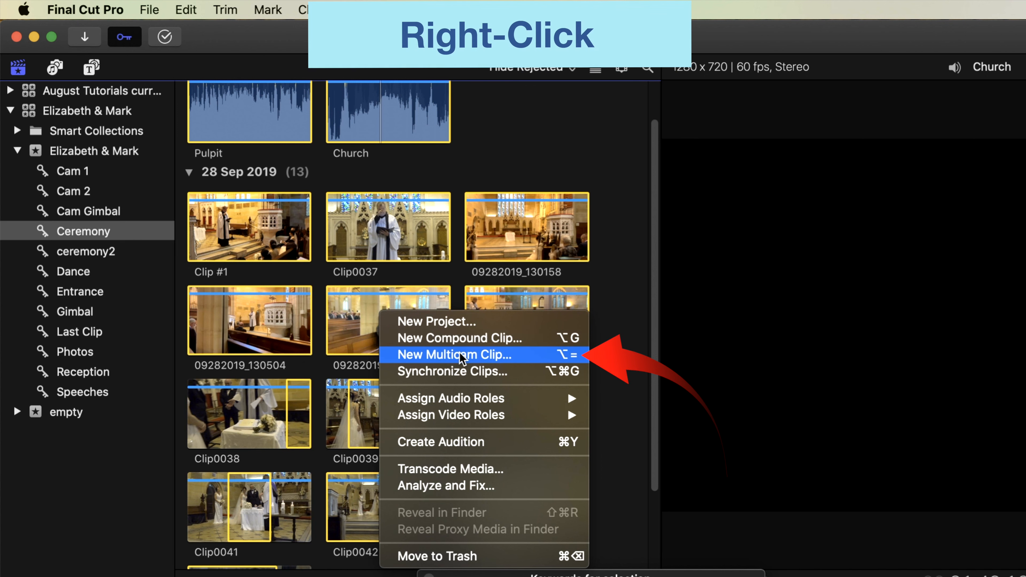
click(463, 356)
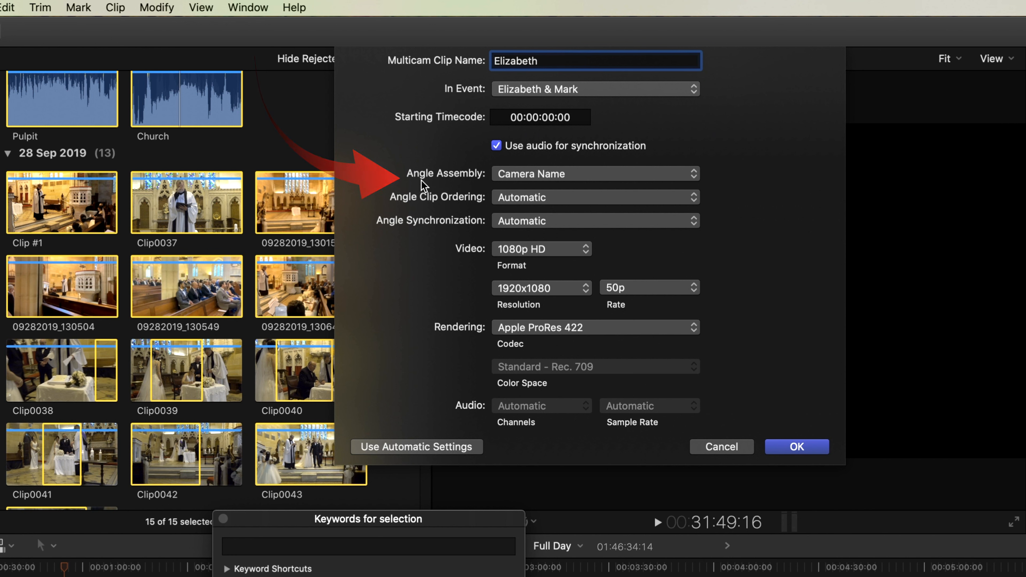
click(692, 178)
click(692, 176)
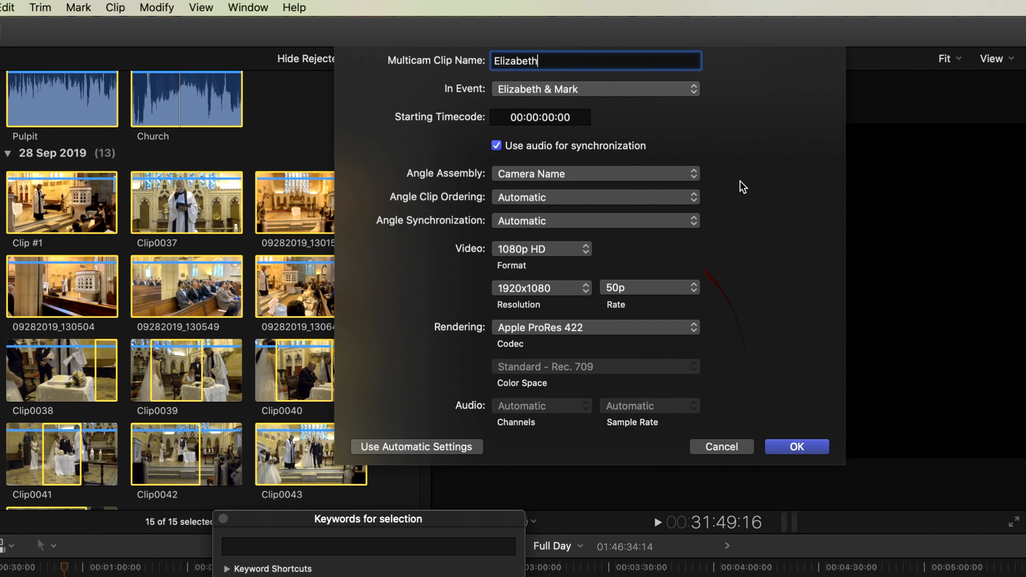
click(562, 253)
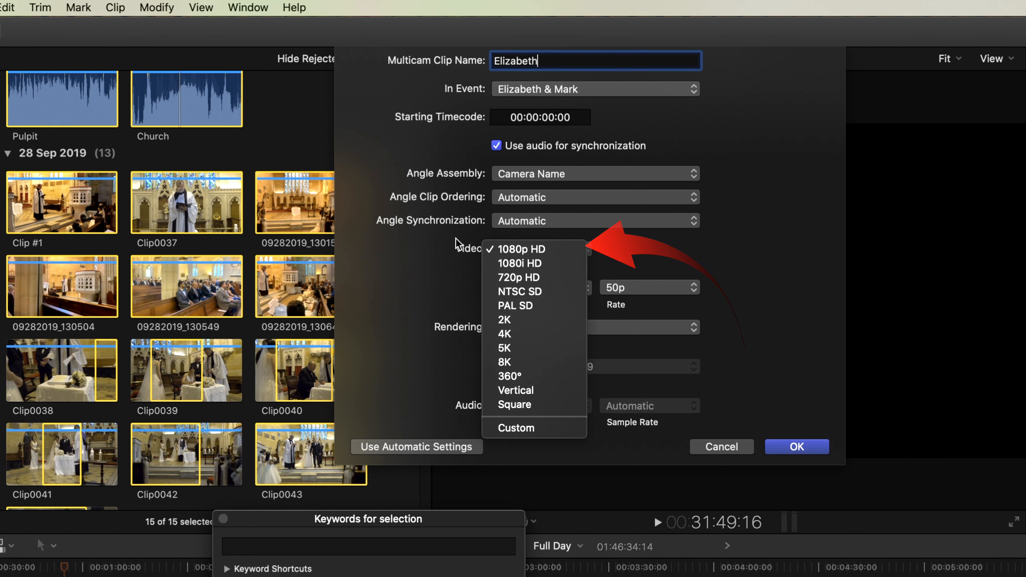